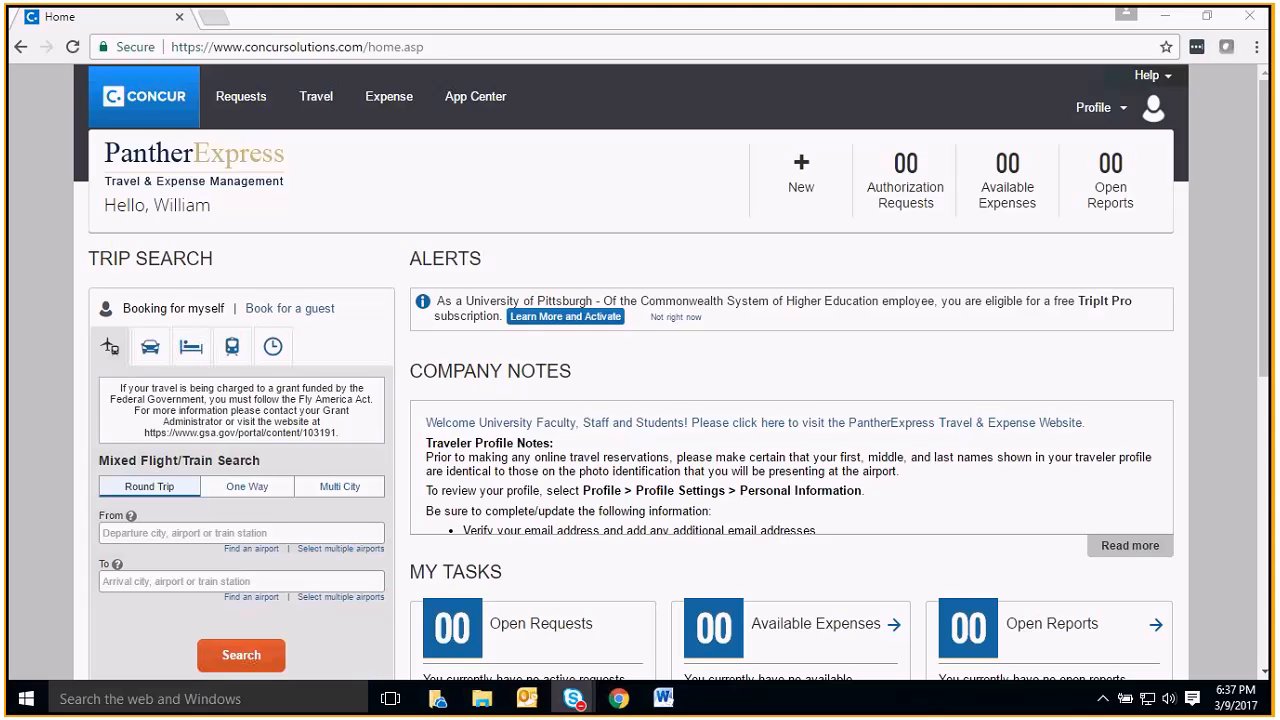
Open the profile's personal information settings page
left_click(1090, 104)
left_click(893, 186)
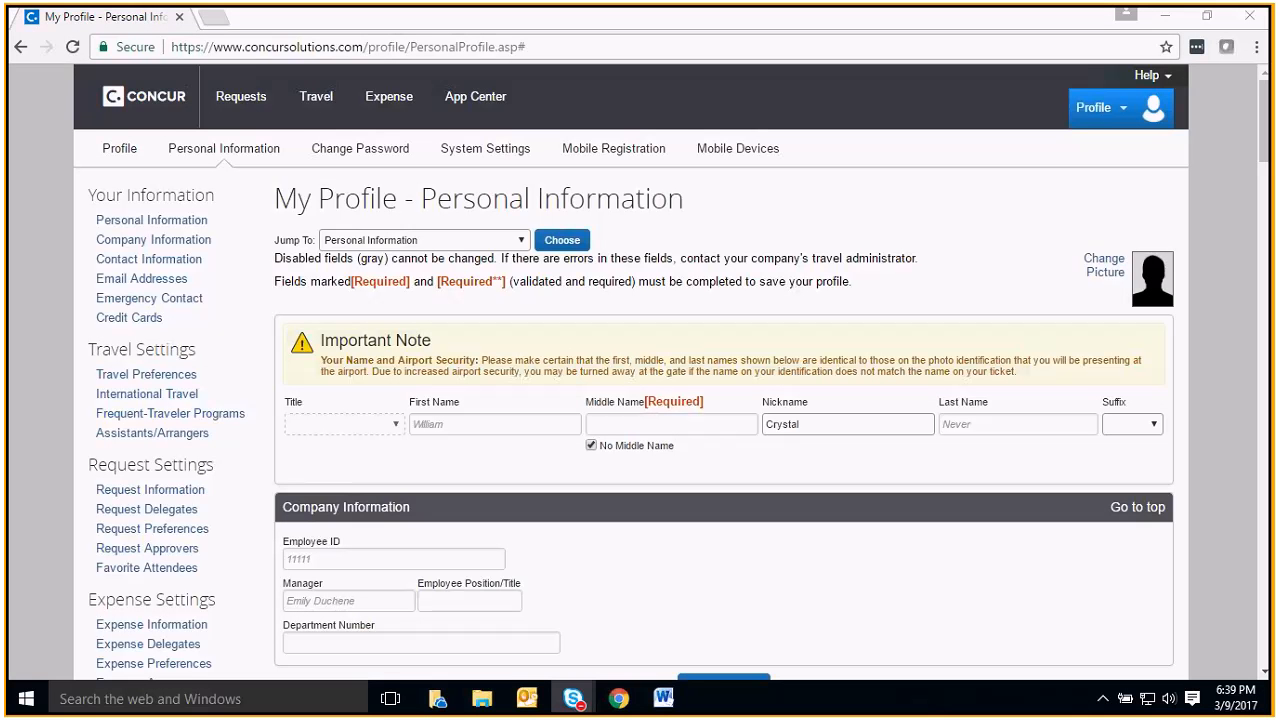
Review the address, contact information and email sections of the profile
scroll(622, 510, "down", 8)
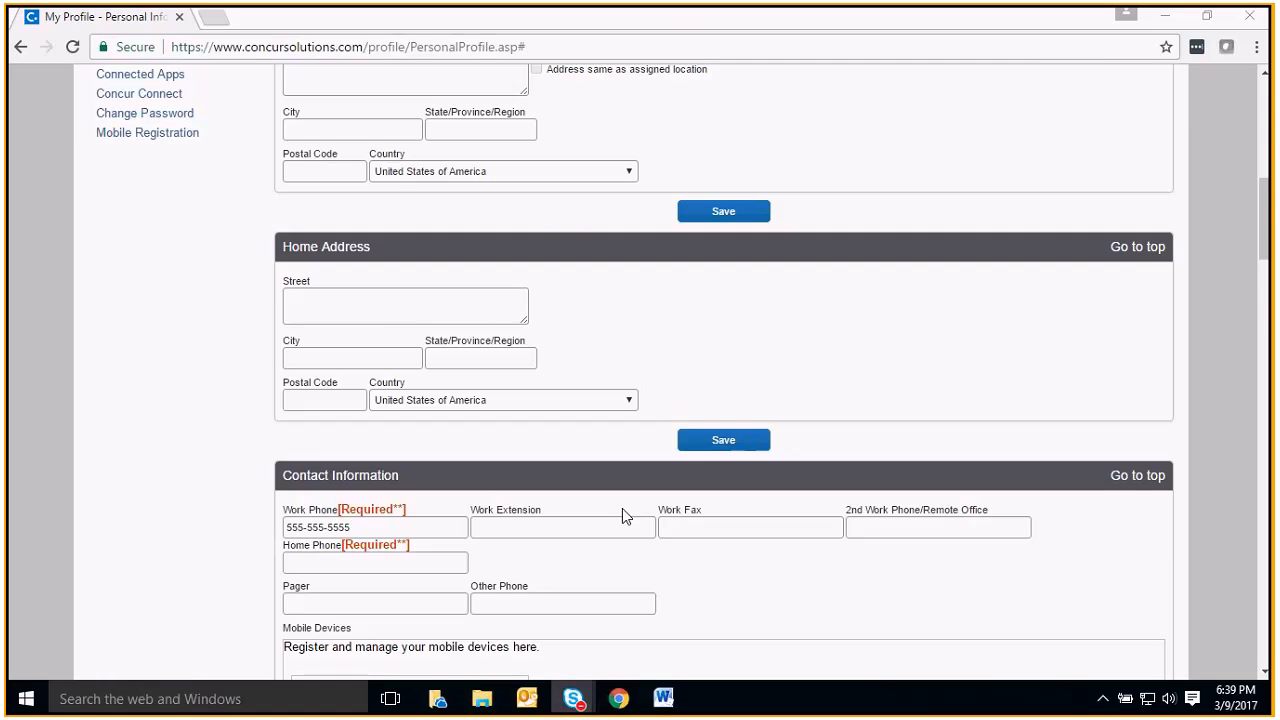
scroll(622, 515, "down", 4)
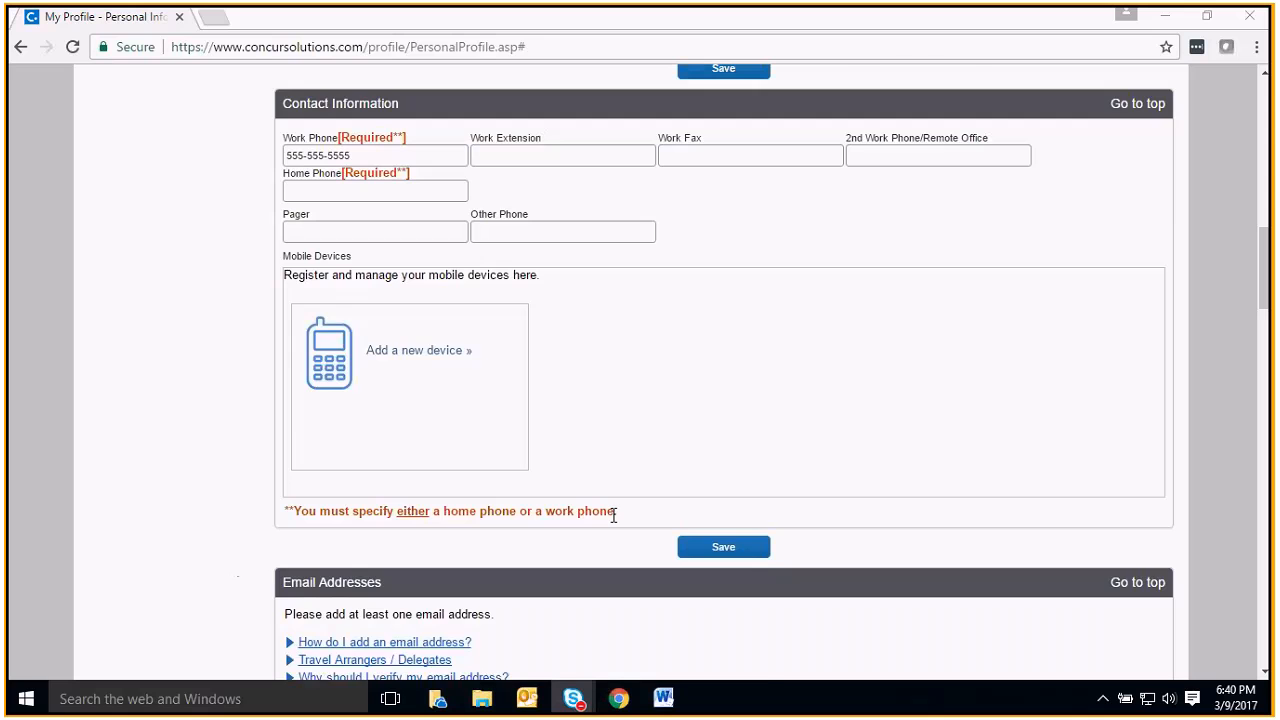
scroll(610, 468, "down", 1)
scroll(610, 468, "down", 3)
scroll(610, 467, "down", 2)
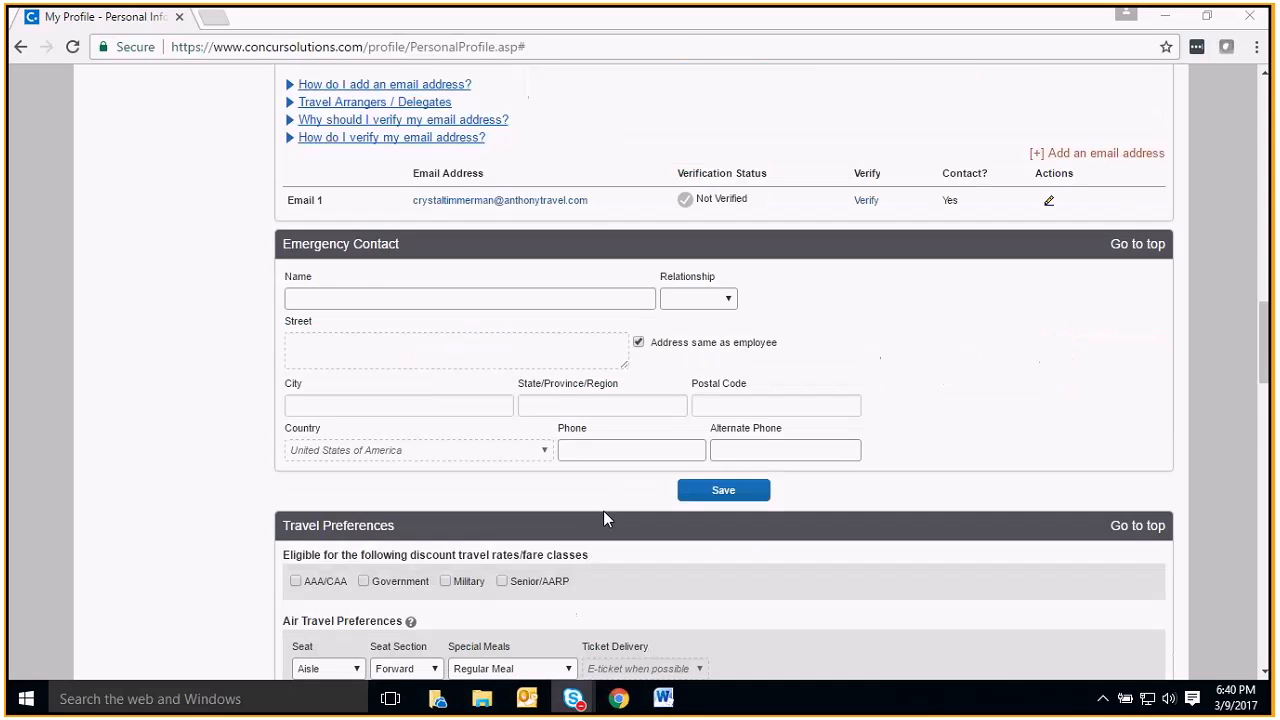
scroll(606, 488, "up", 2)
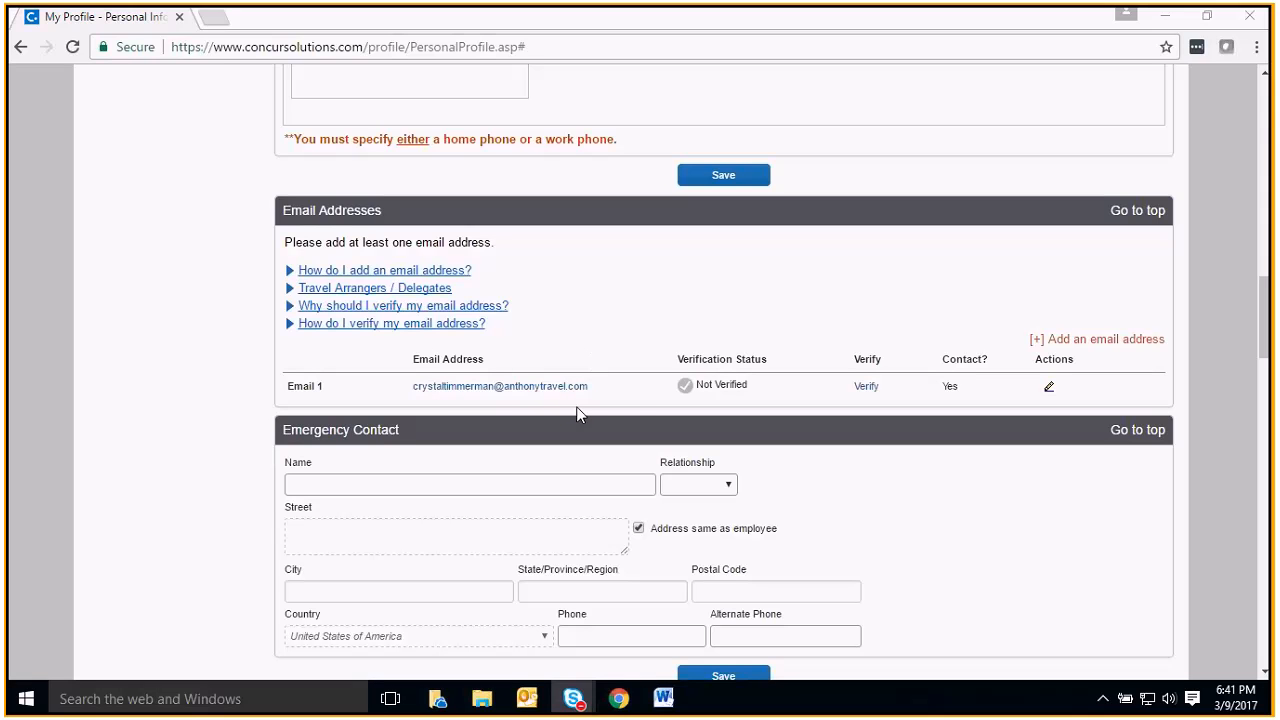
left_click(1115, 342)
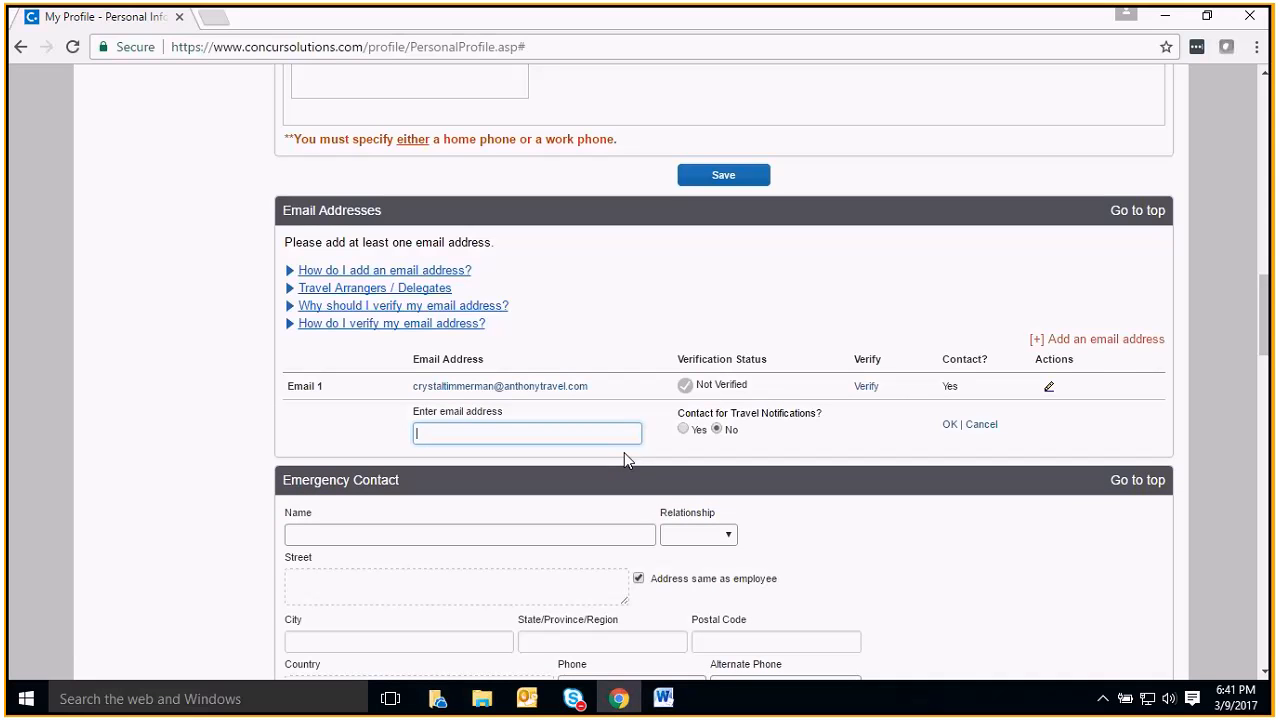
left_click(979, 426)
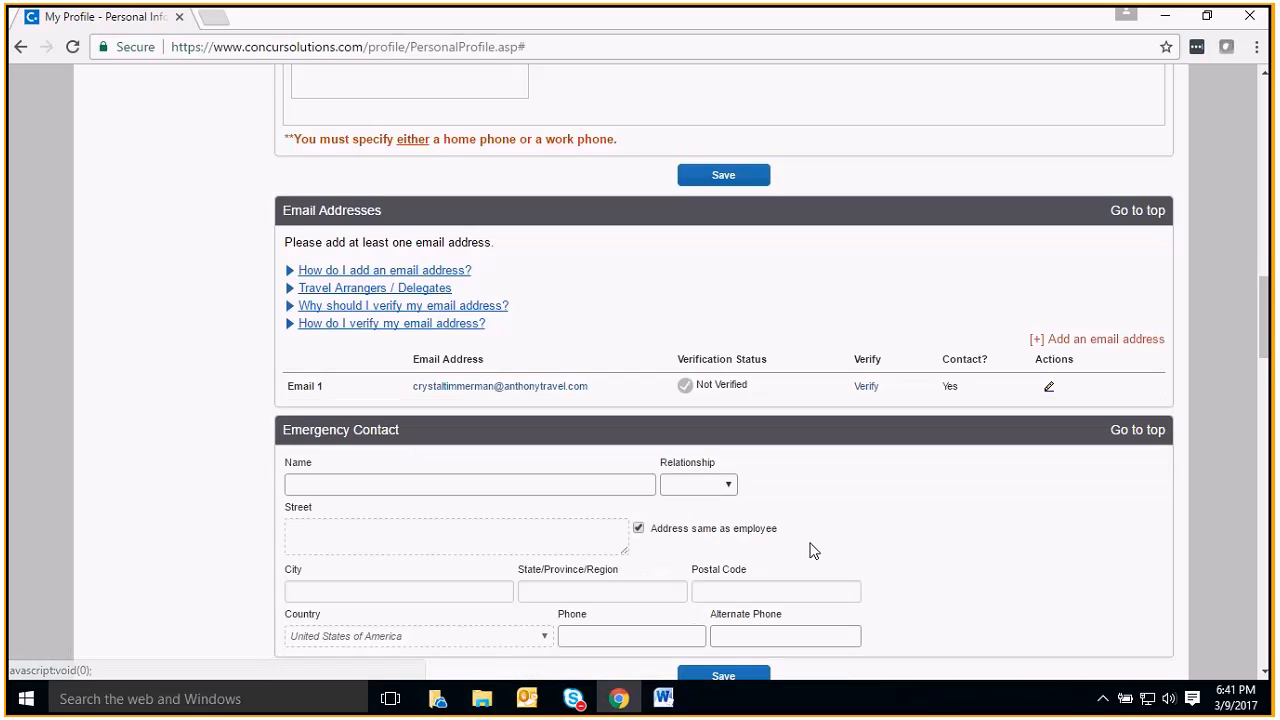
Review the seat and seat section choices in the air travel preferences
scroll(793, 559, "down", 2)
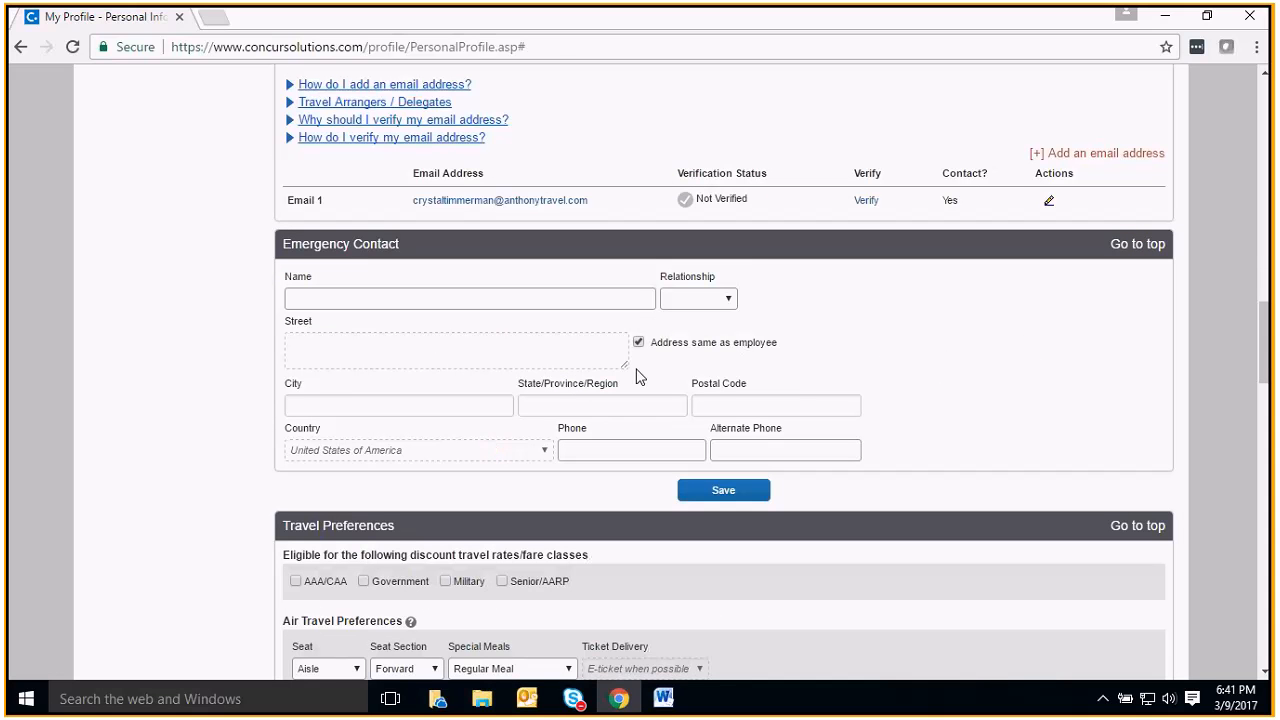
scroll(614, 443, "down", 2)
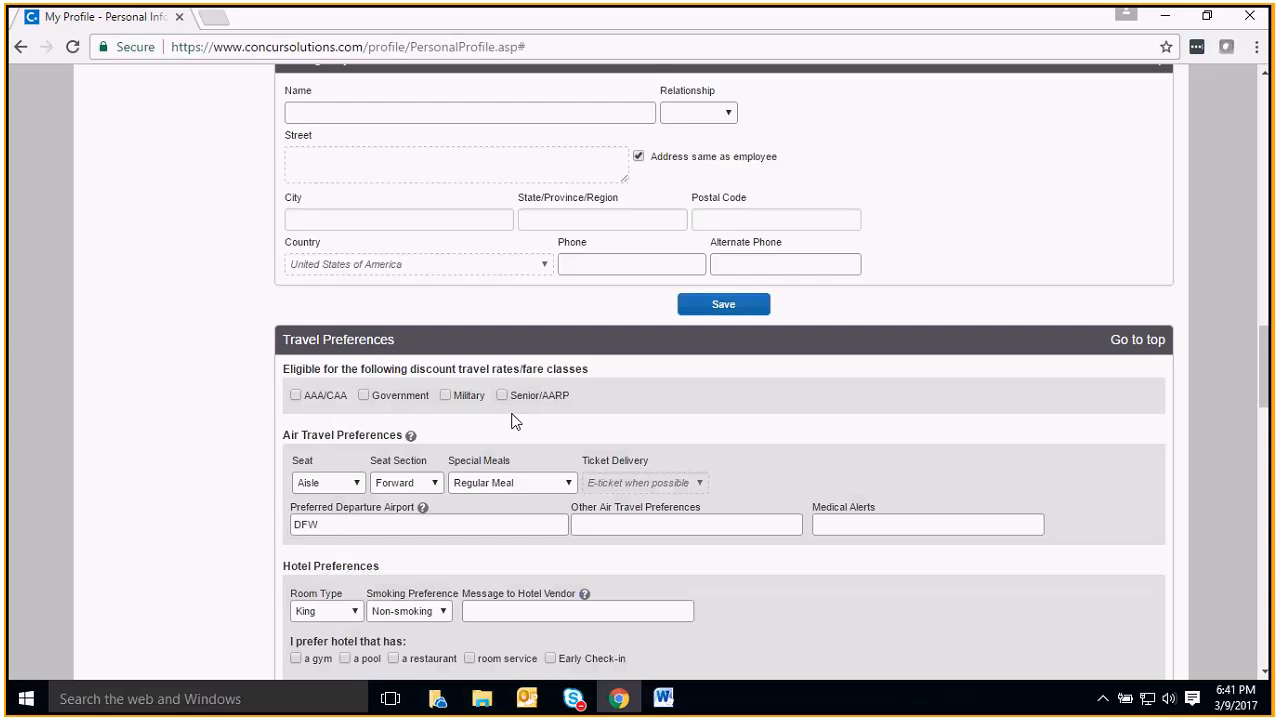
scroll(515, 420, "down", 1)
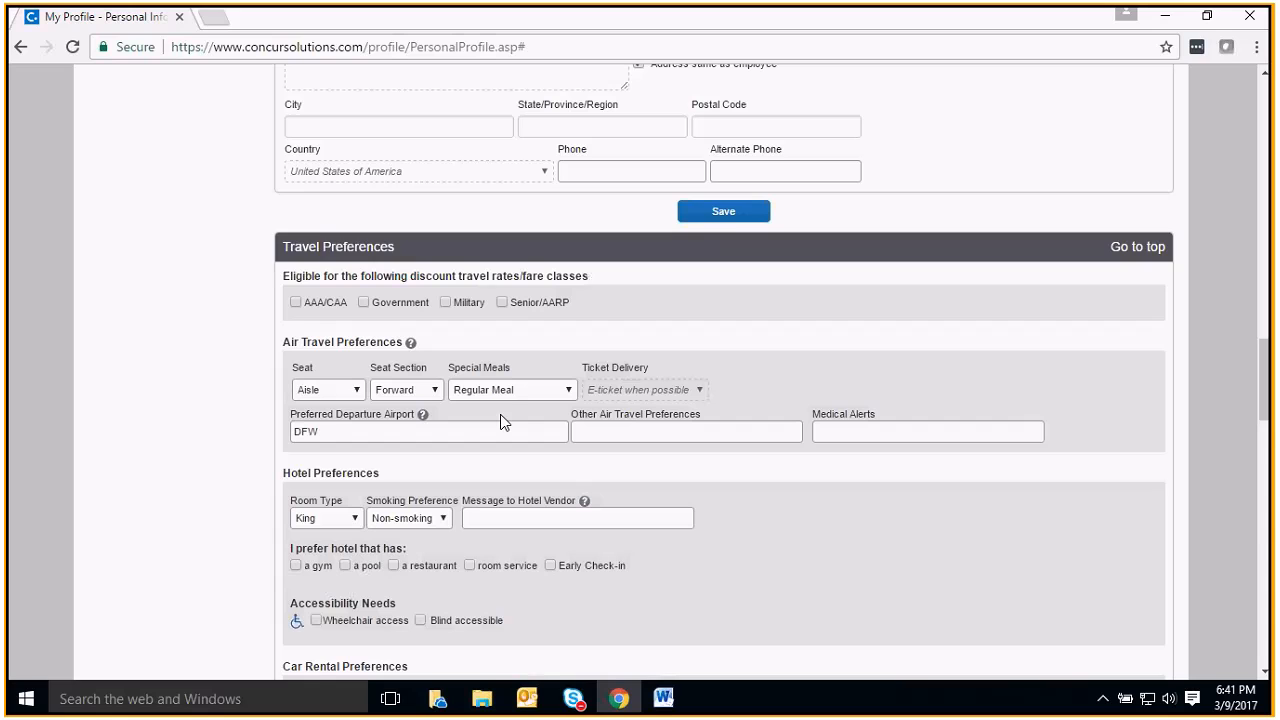
left_click(356, 389)
left_click(358, 389)
left_click(357, 389)
left_click(357, 403)
left_click(358, 390)
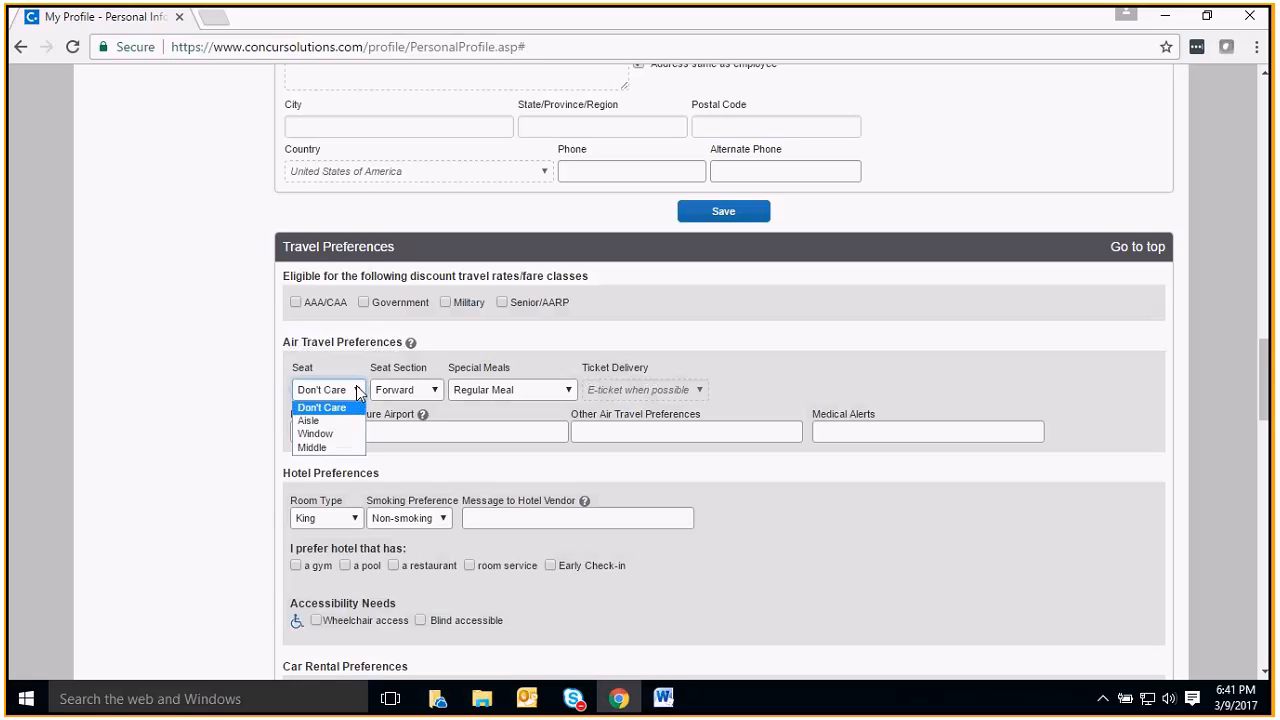
left_click(352, 424)
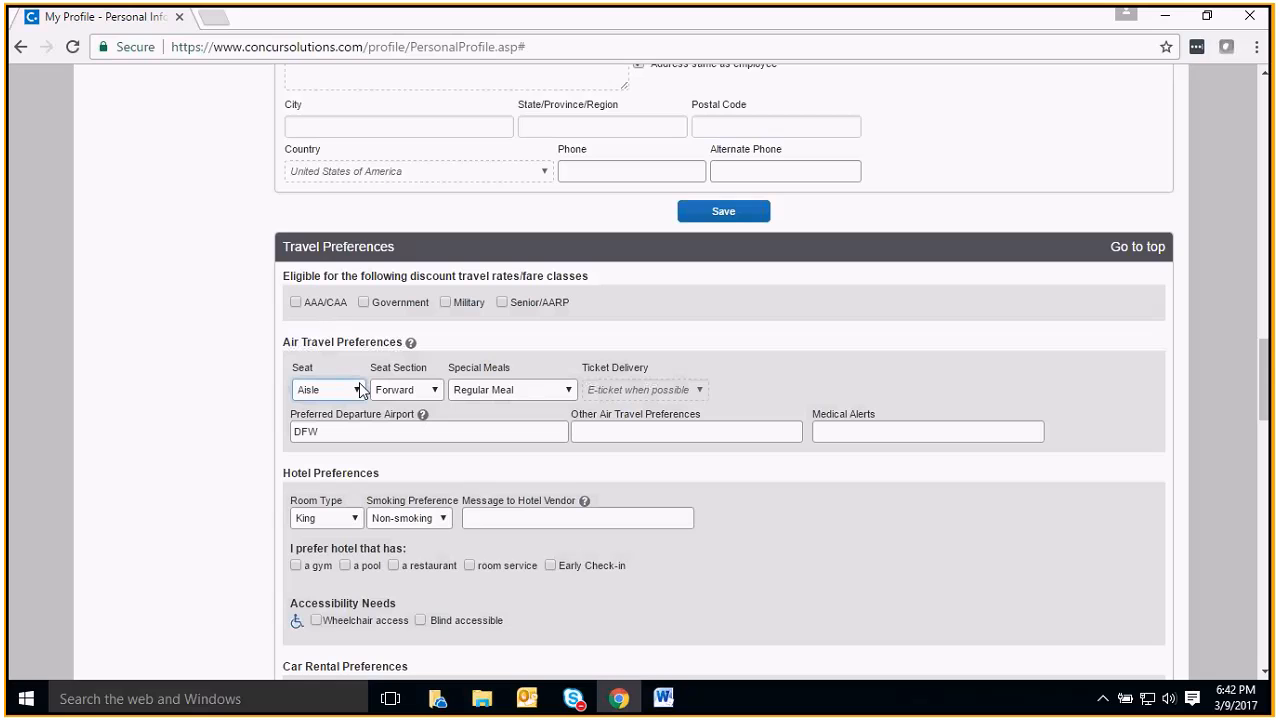
left_click(435, 389)
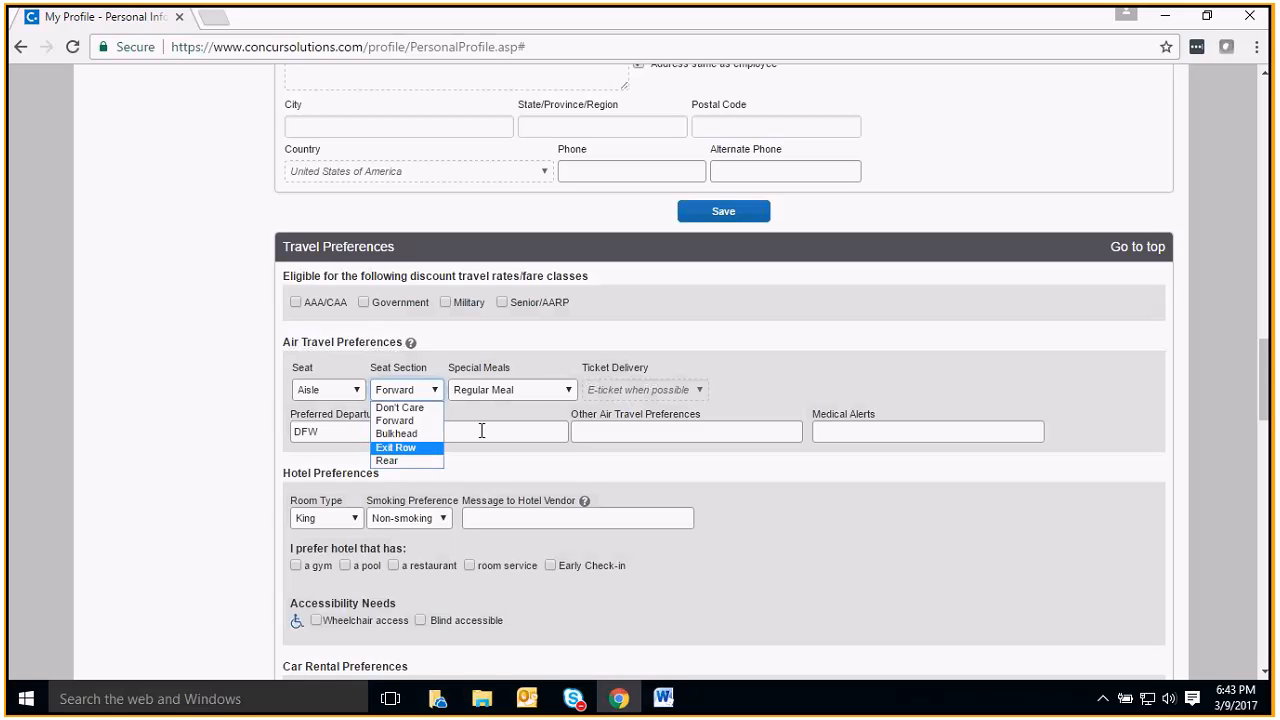
left_click(386, 428)
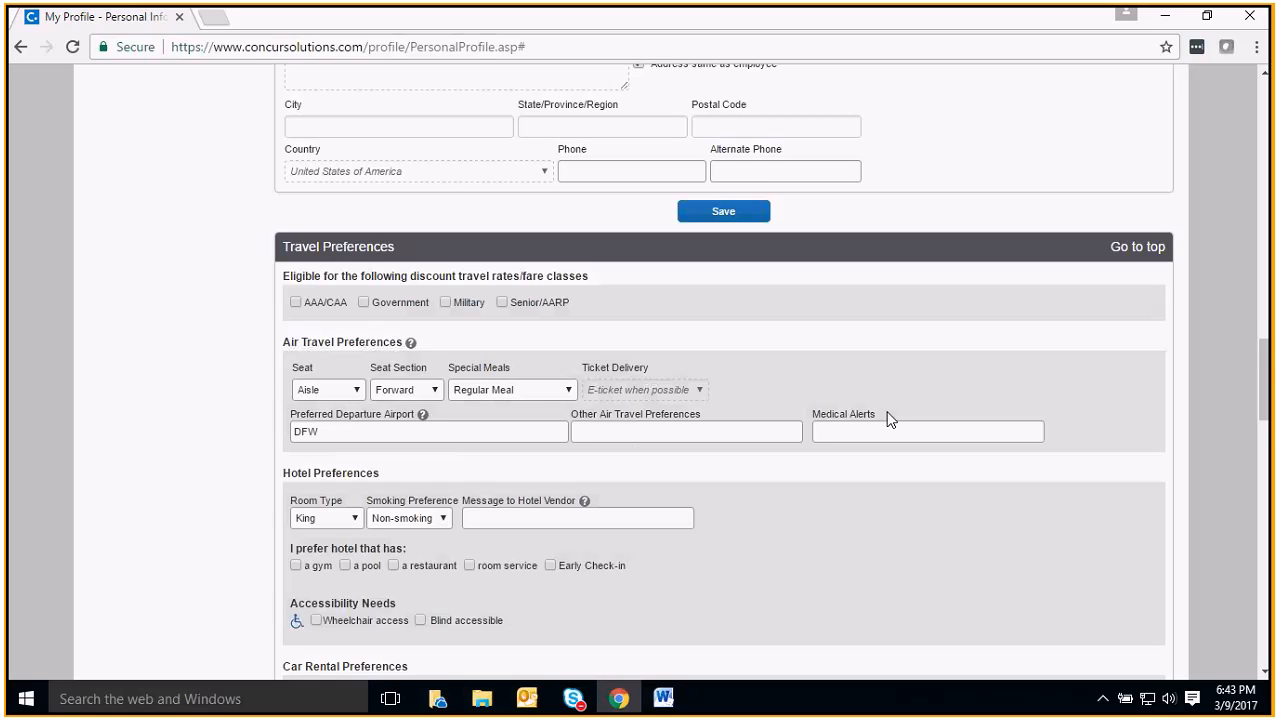
scroll(890, 420, "down", 2)
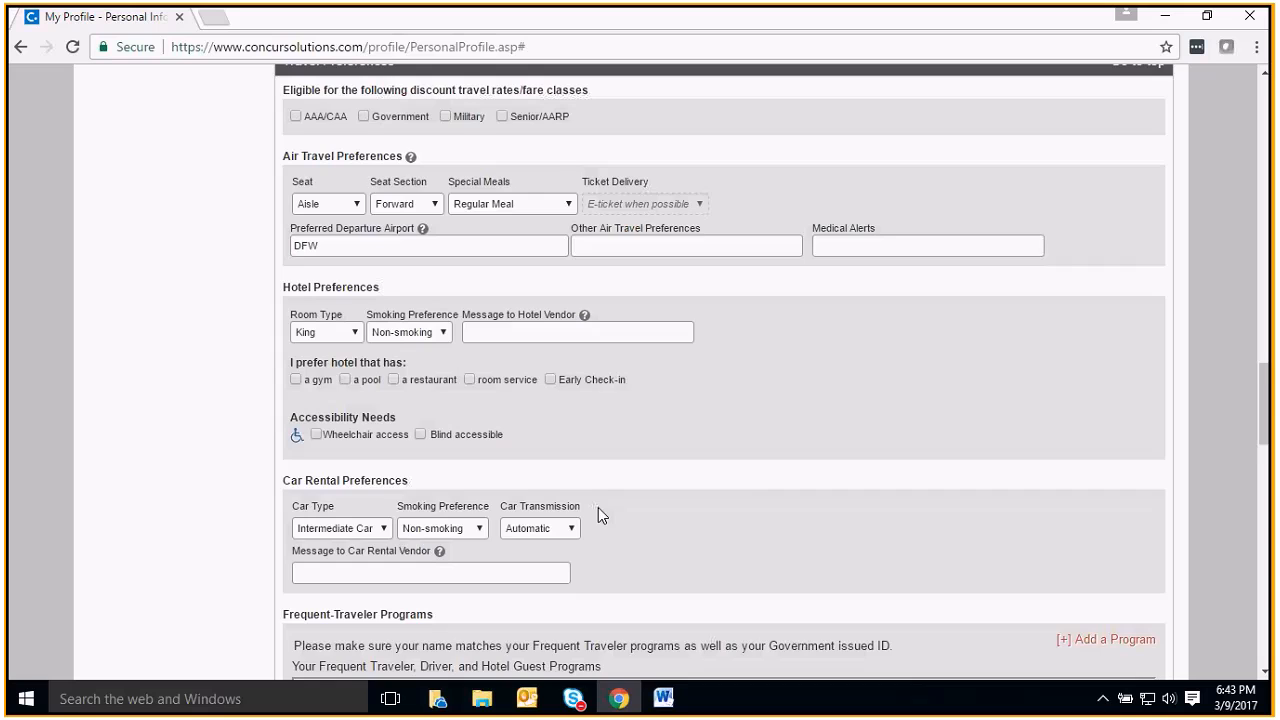
scroll(598, 507, "down", 2)
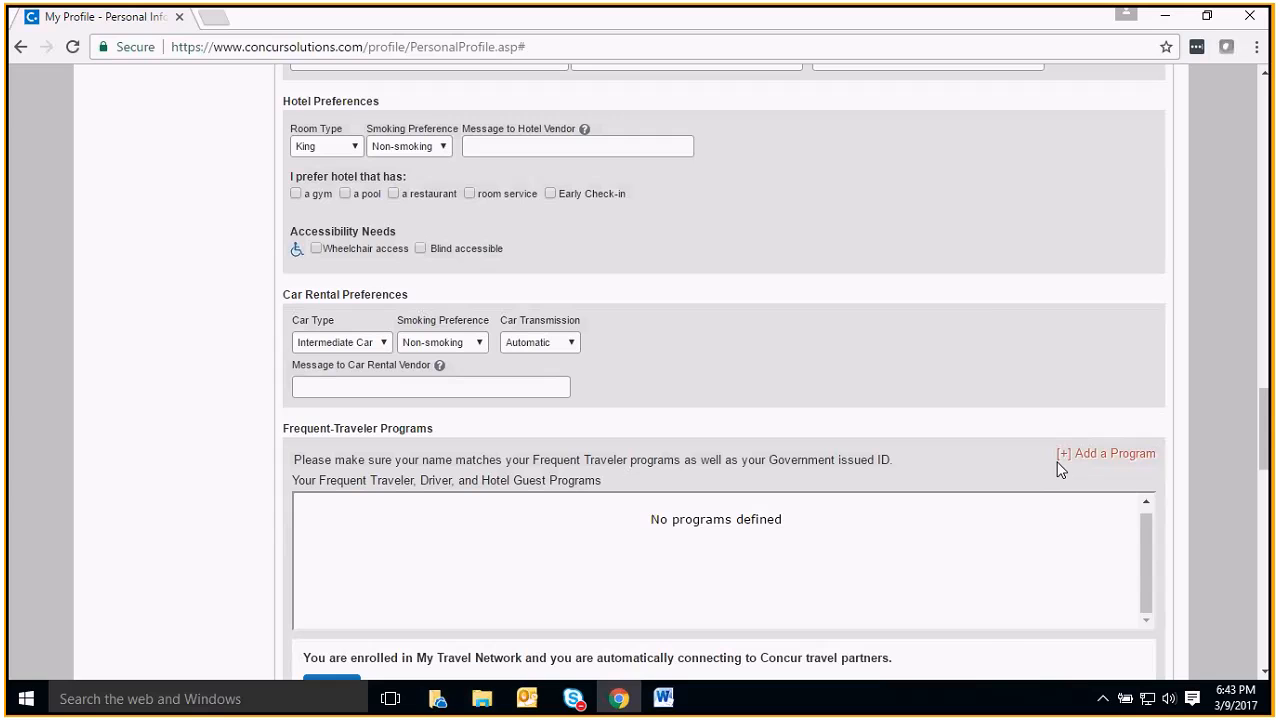
left_click(1087, 460)
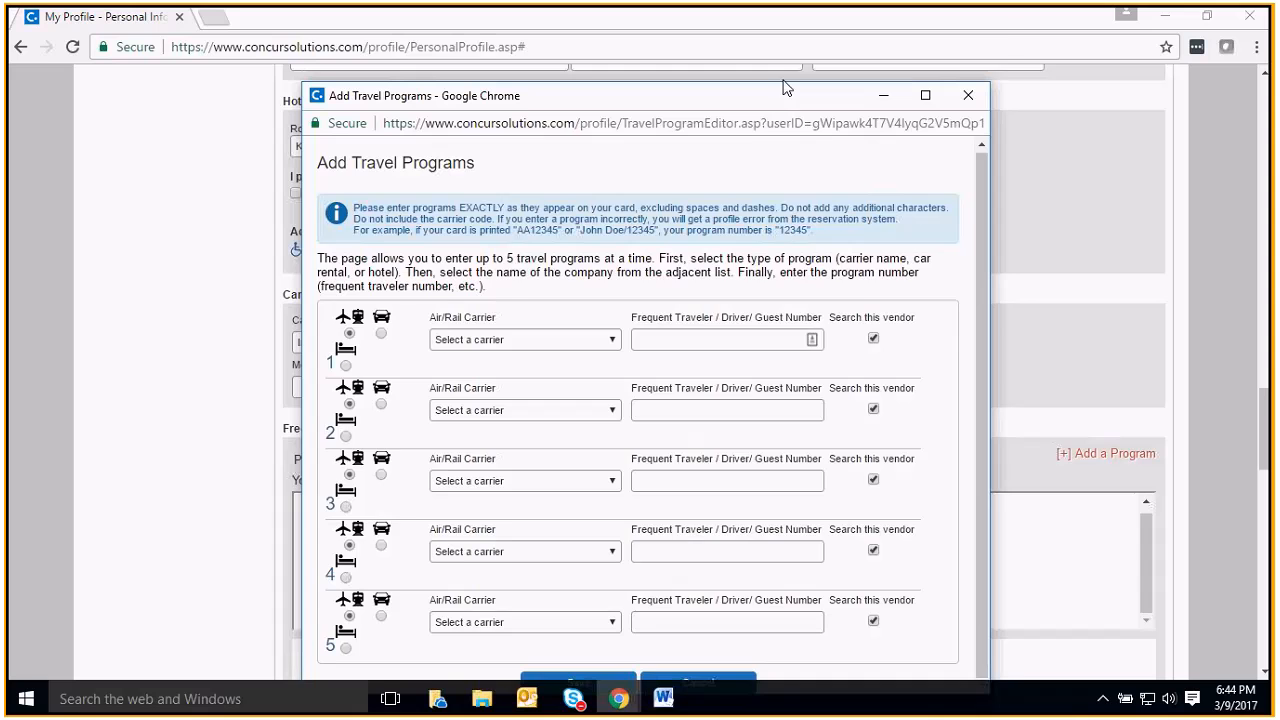
left_click_drag(779, 94, 791, 46)
left_click(590, 634)
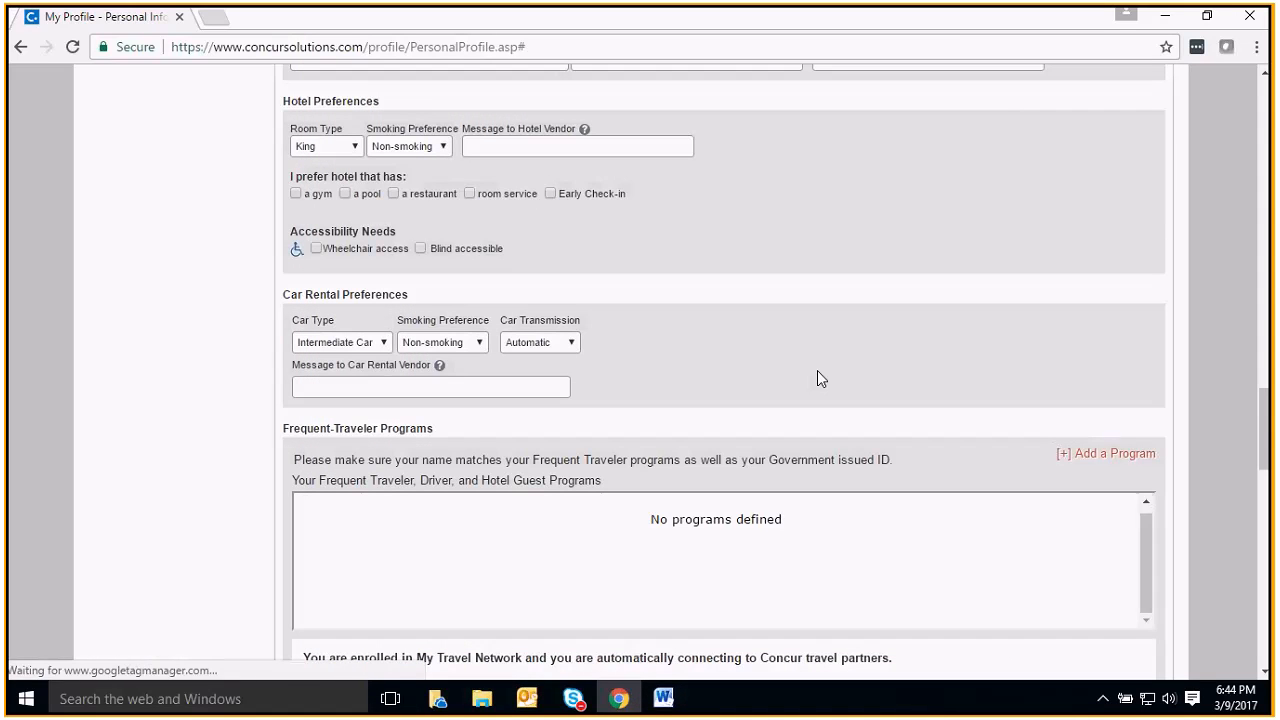
left_click(1100, 455)
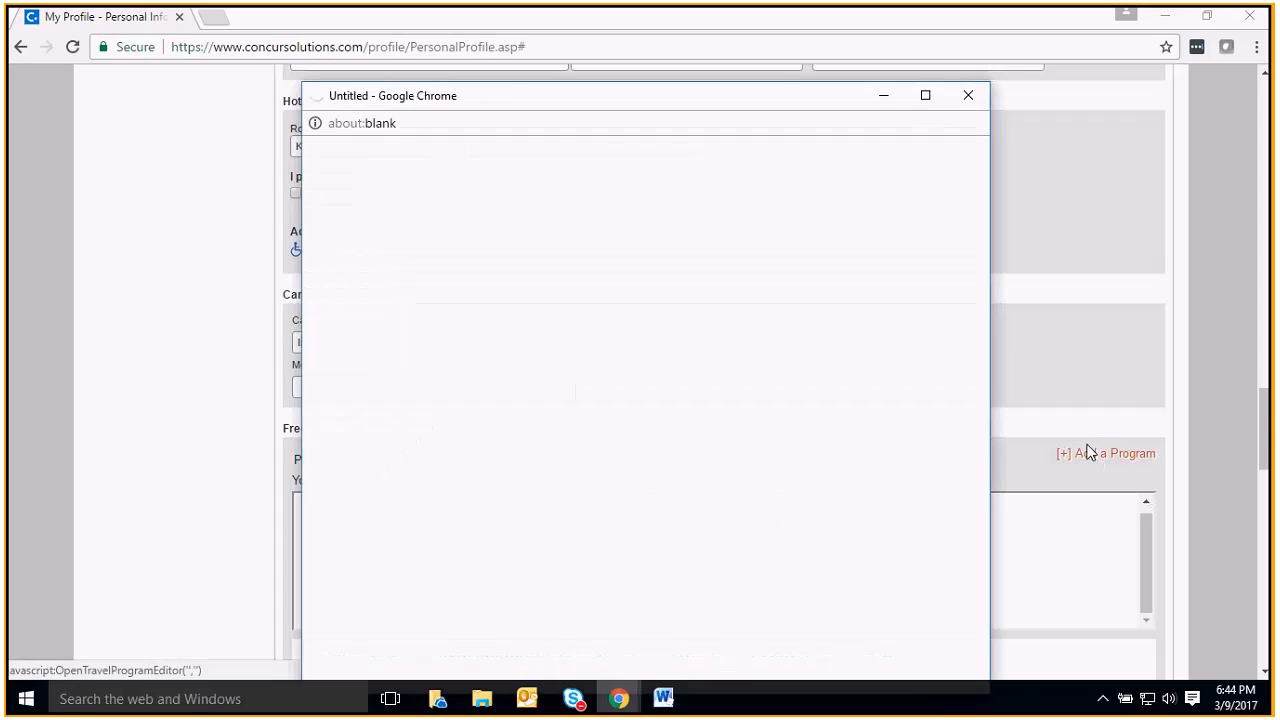
left_click(968, 95)
Review the TSA, passport, assistant and credit card sections of the profile
scroll(813, 365, "down", 5)
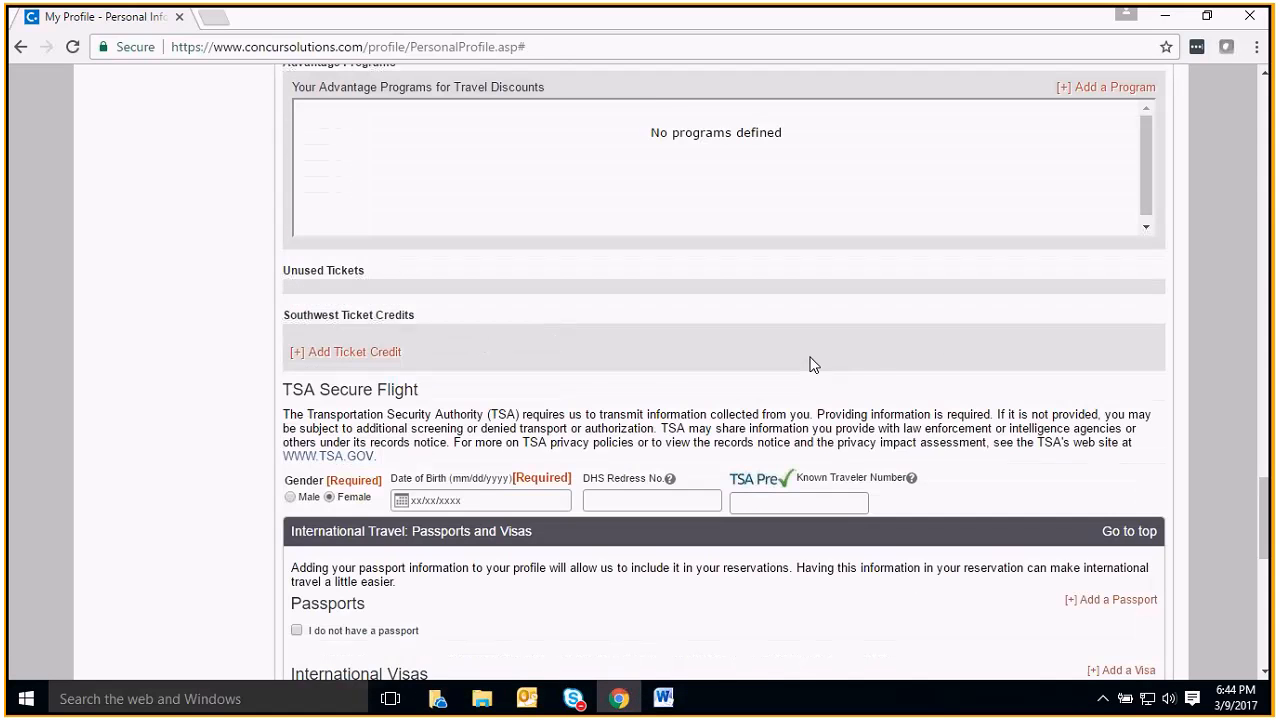
scroll(813, 365, "down", 1)
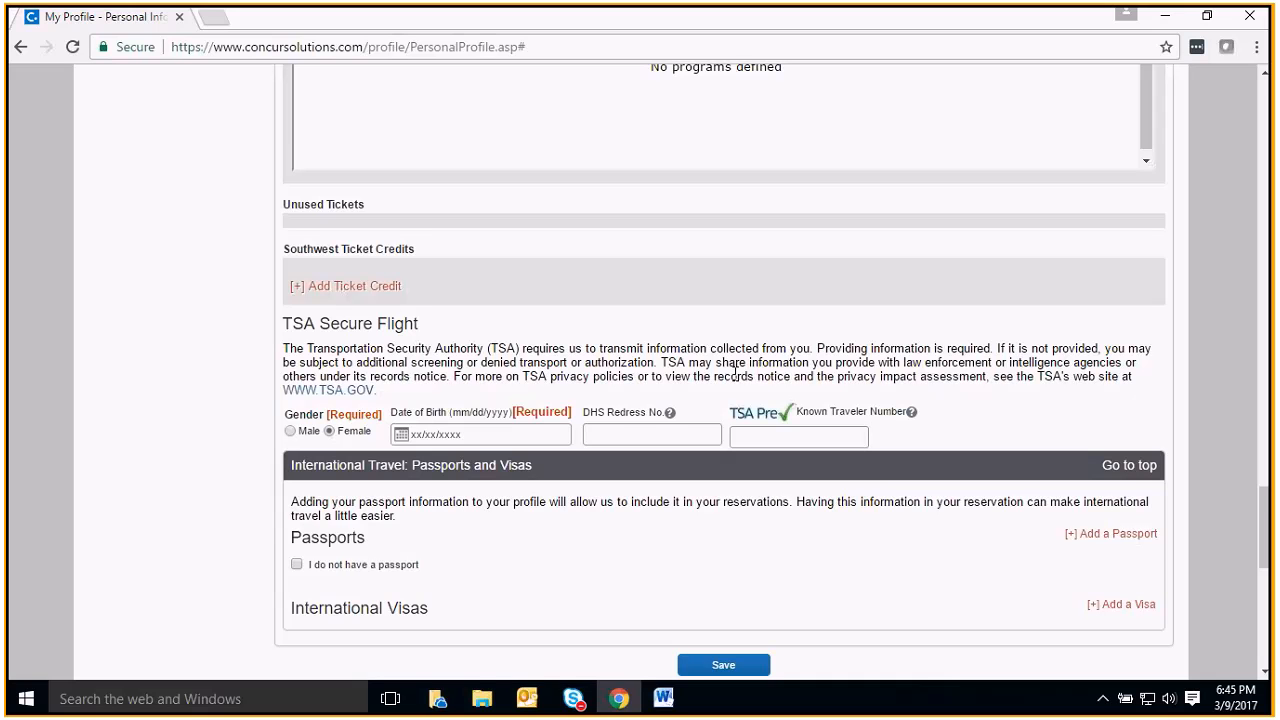
scroll(735, 373, "down", 1)
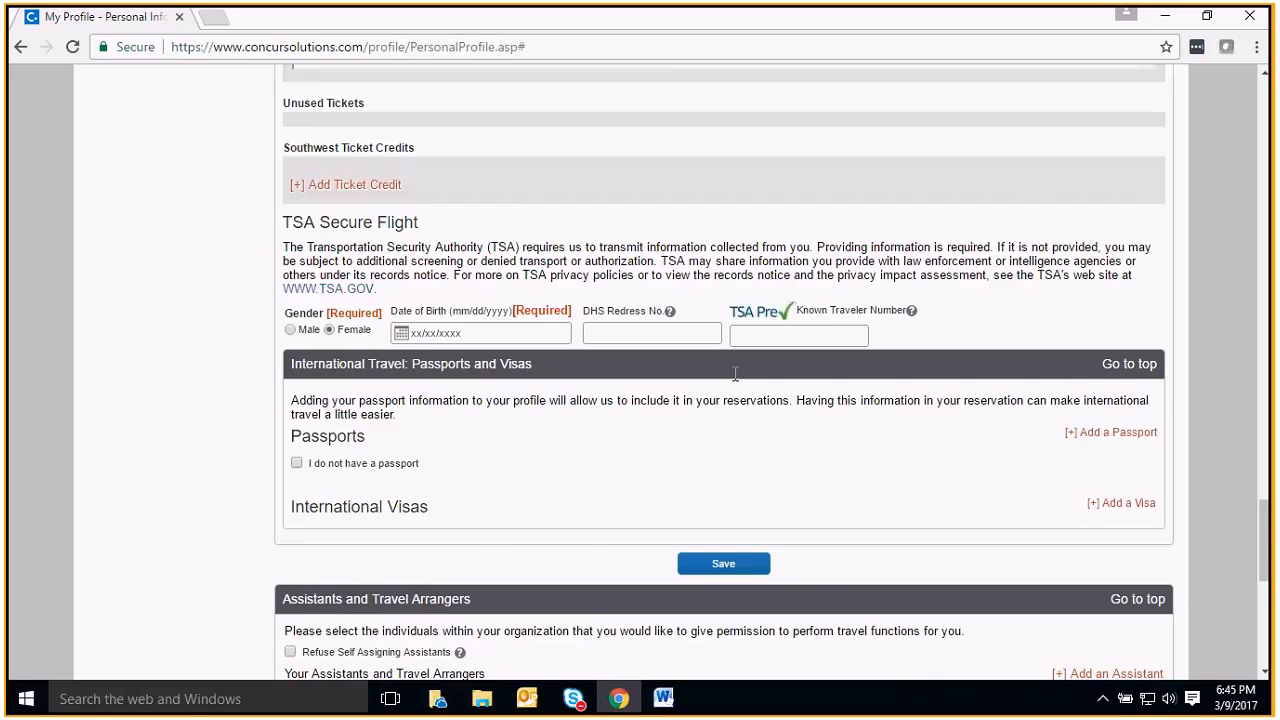
scroll(735, 373, "down", 1)
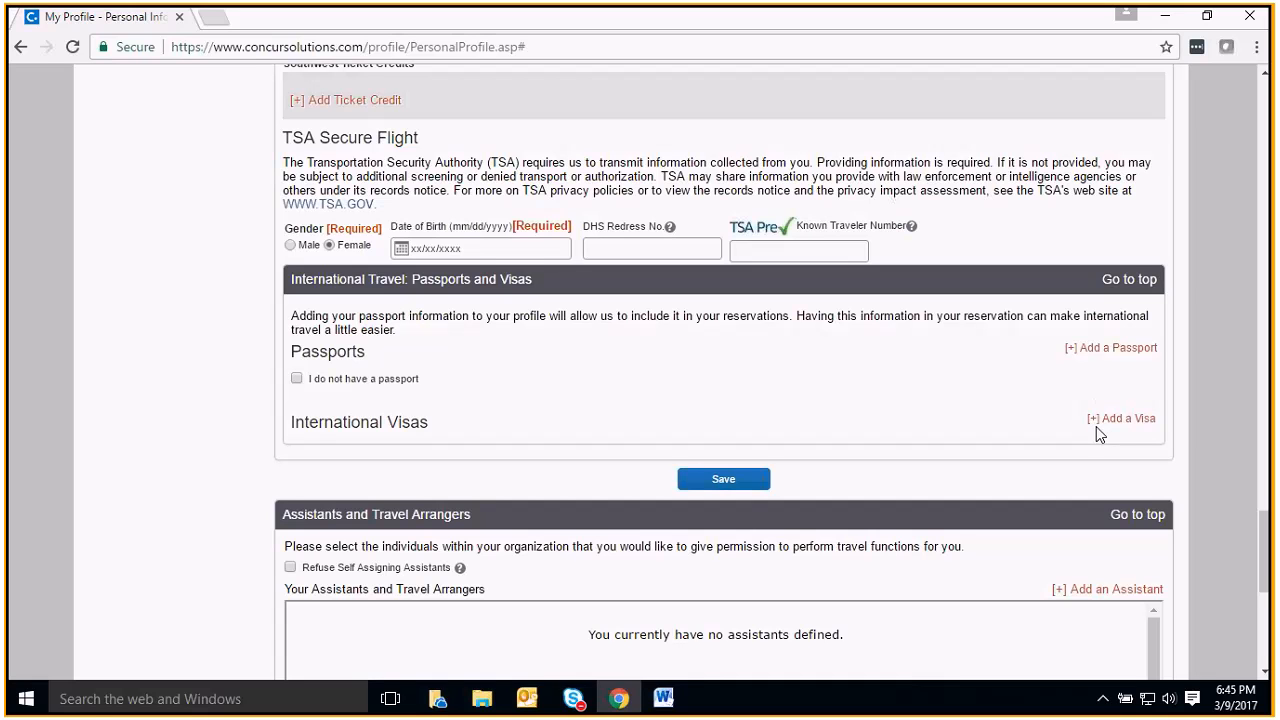
scroll(1080, 441, "down", 1)
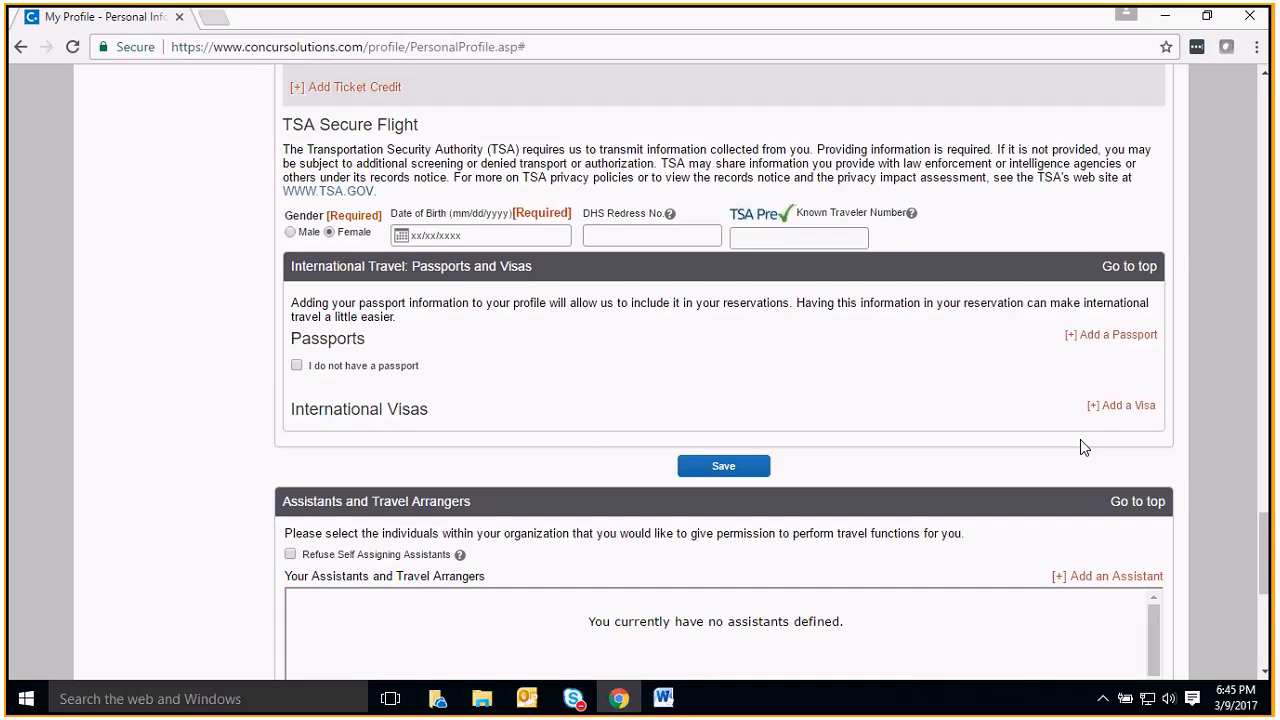
scroll(1080, 447, "down", 3)
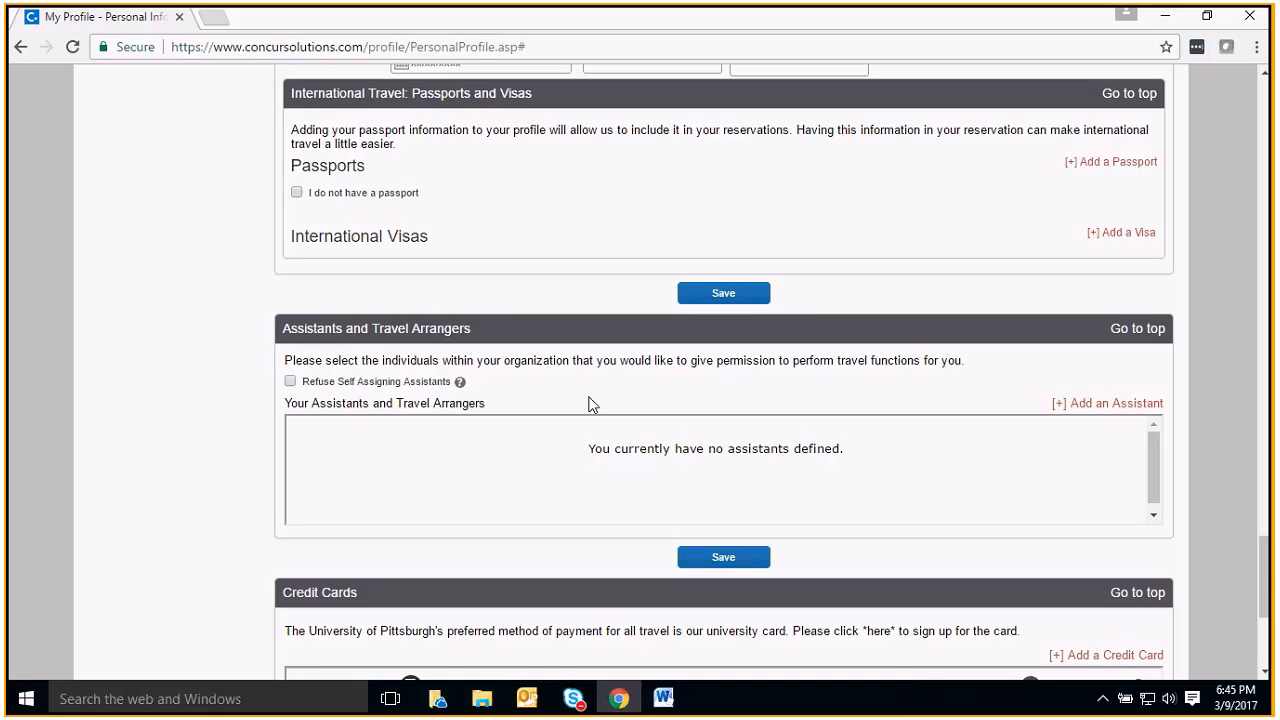
scroll(588, 404, "down", 1)
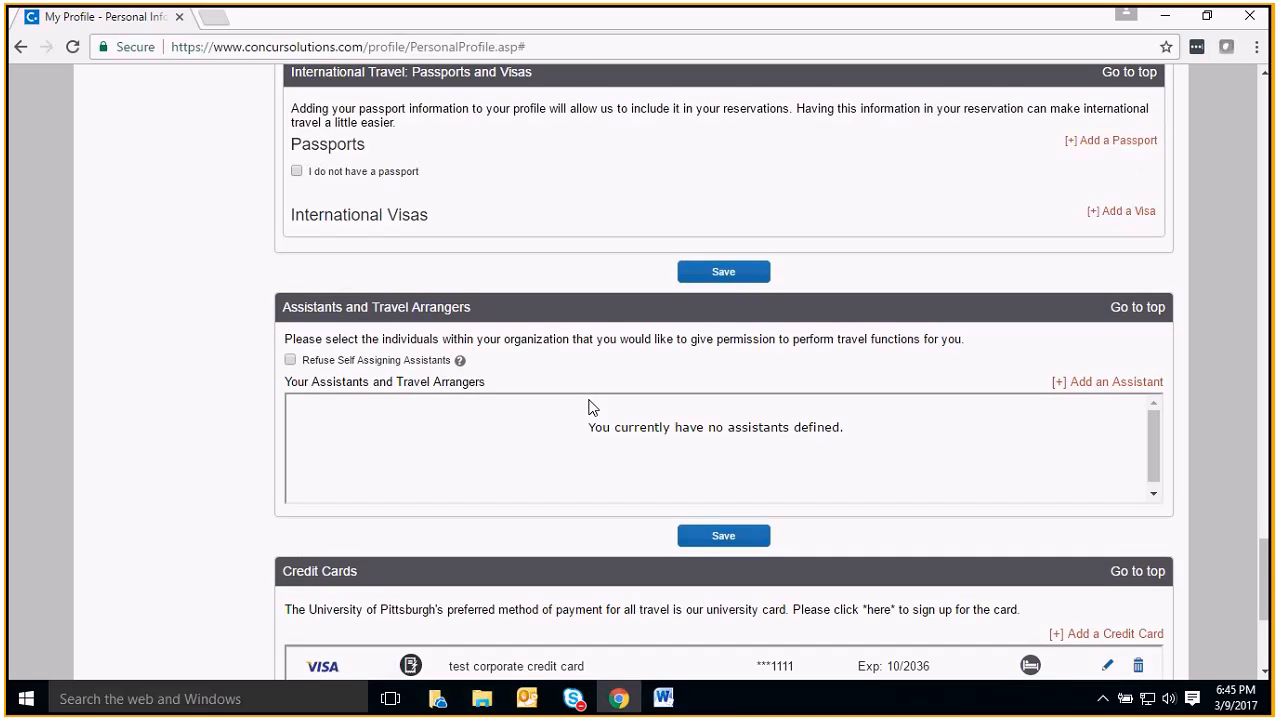
scroll(588, 406, "down", 3)
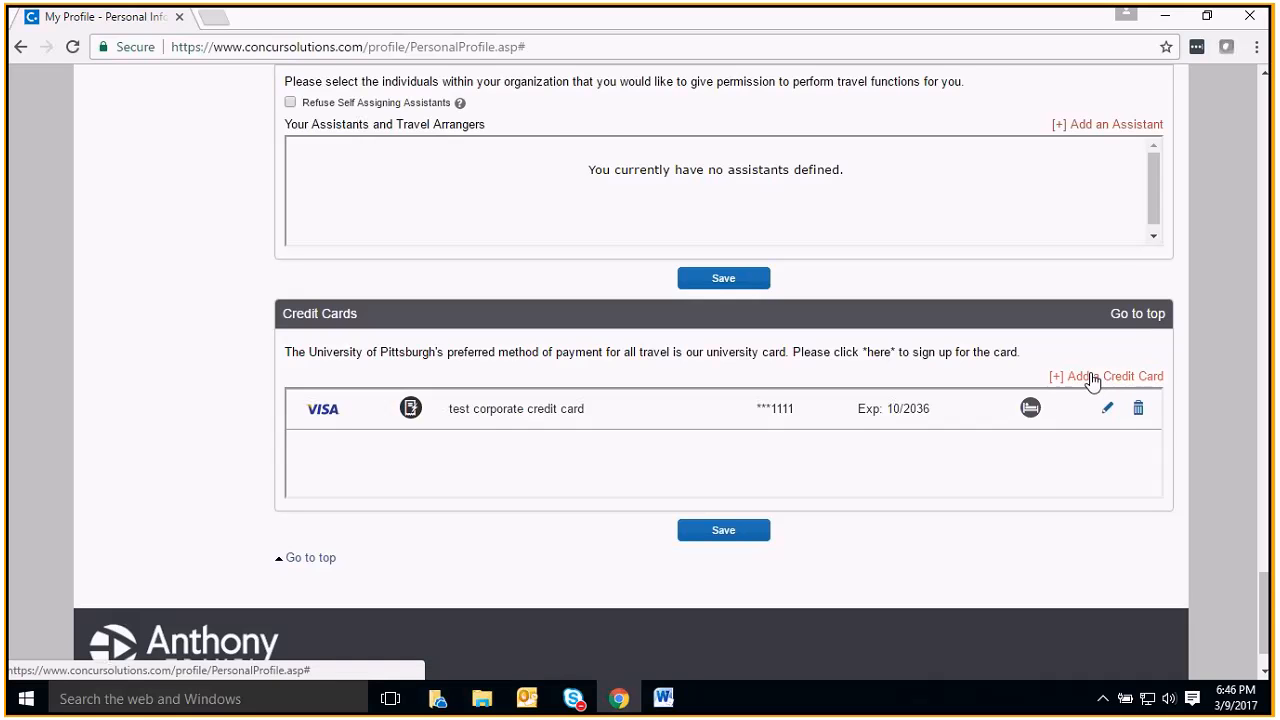
Open Request Delegates and start adding a new delegate
scroll(1092, 381, "up", 4)
scroll(1092, 381, "up", 10)
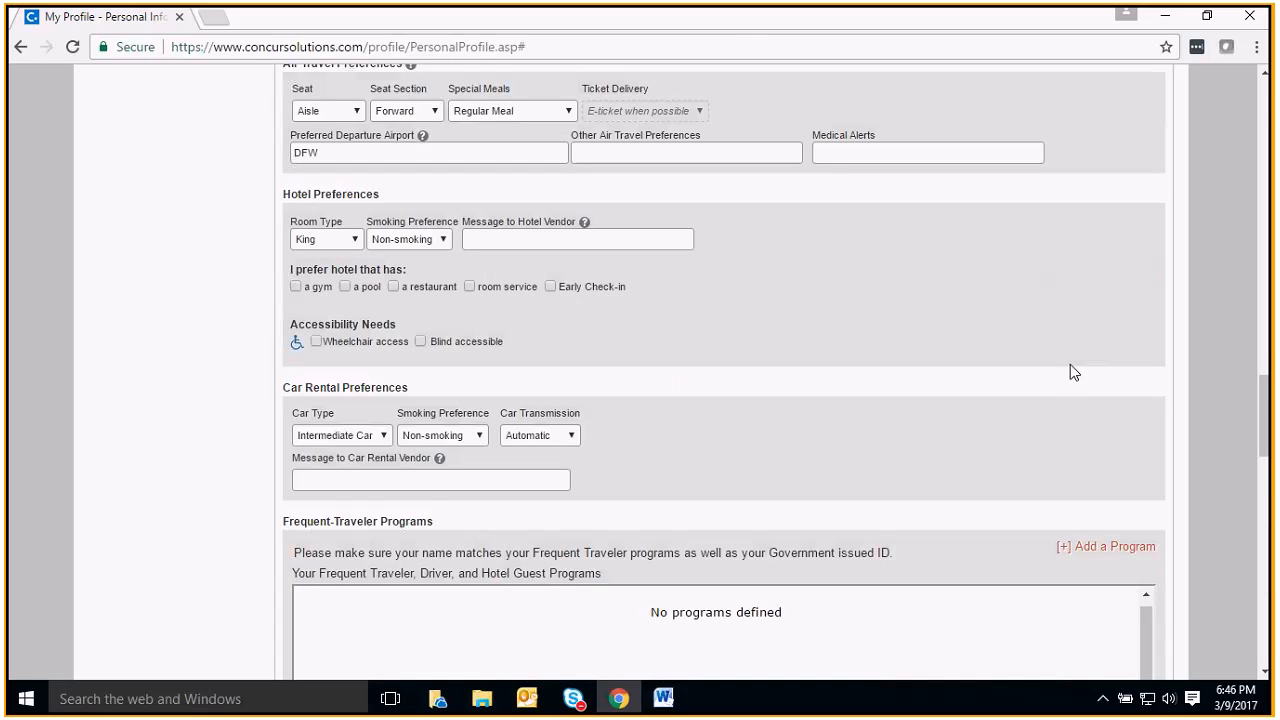
scroll(1069, 362, "up", 9)
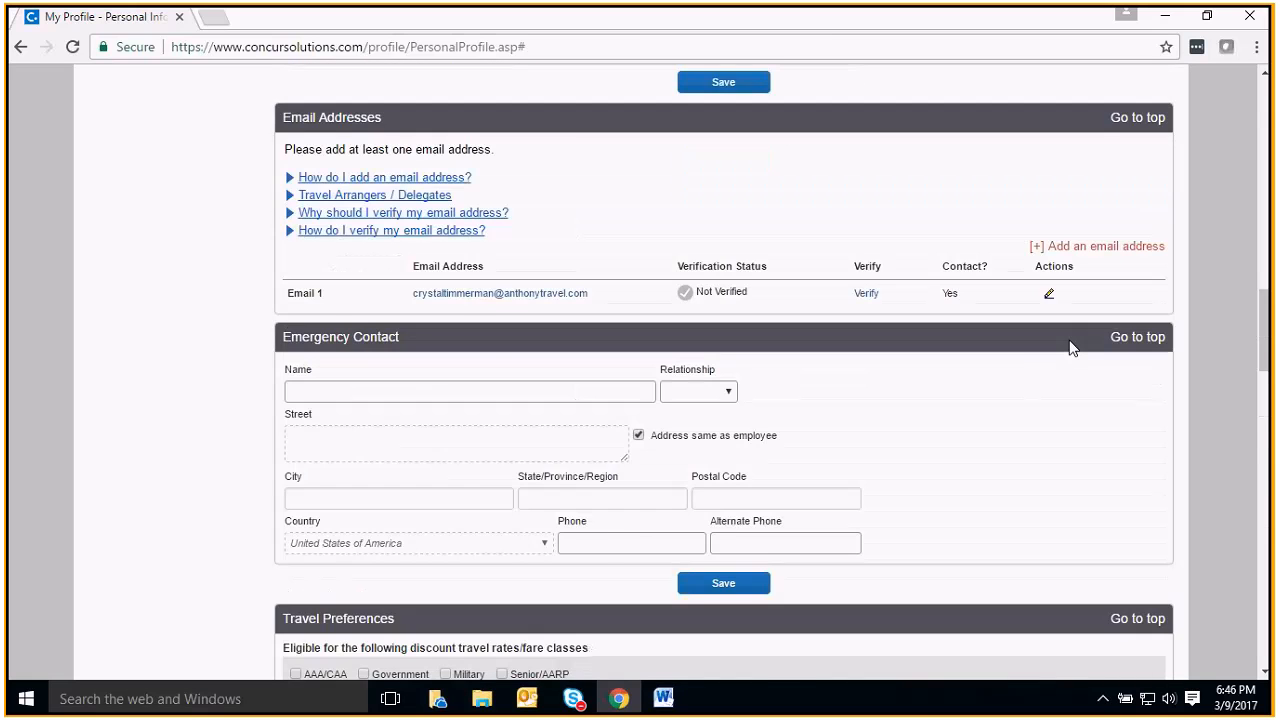
scroll(990, 364, "up", 6)
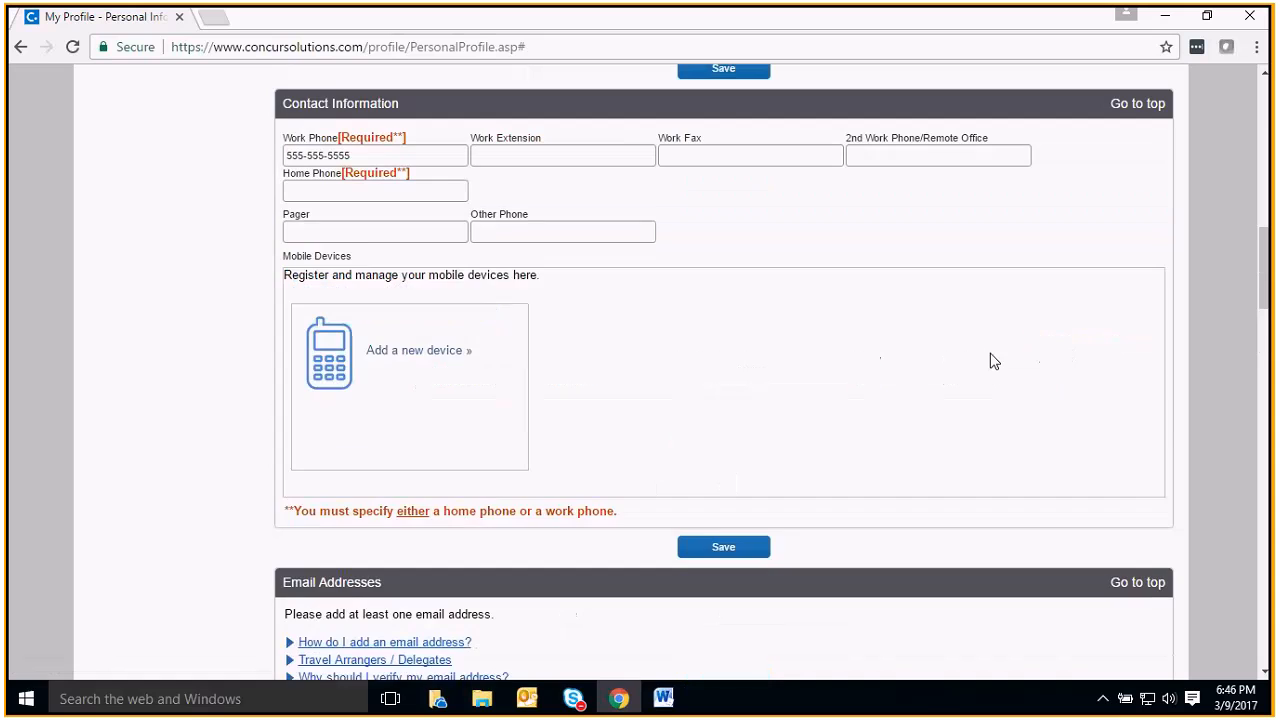
scroll(991, 345, "up", 5)
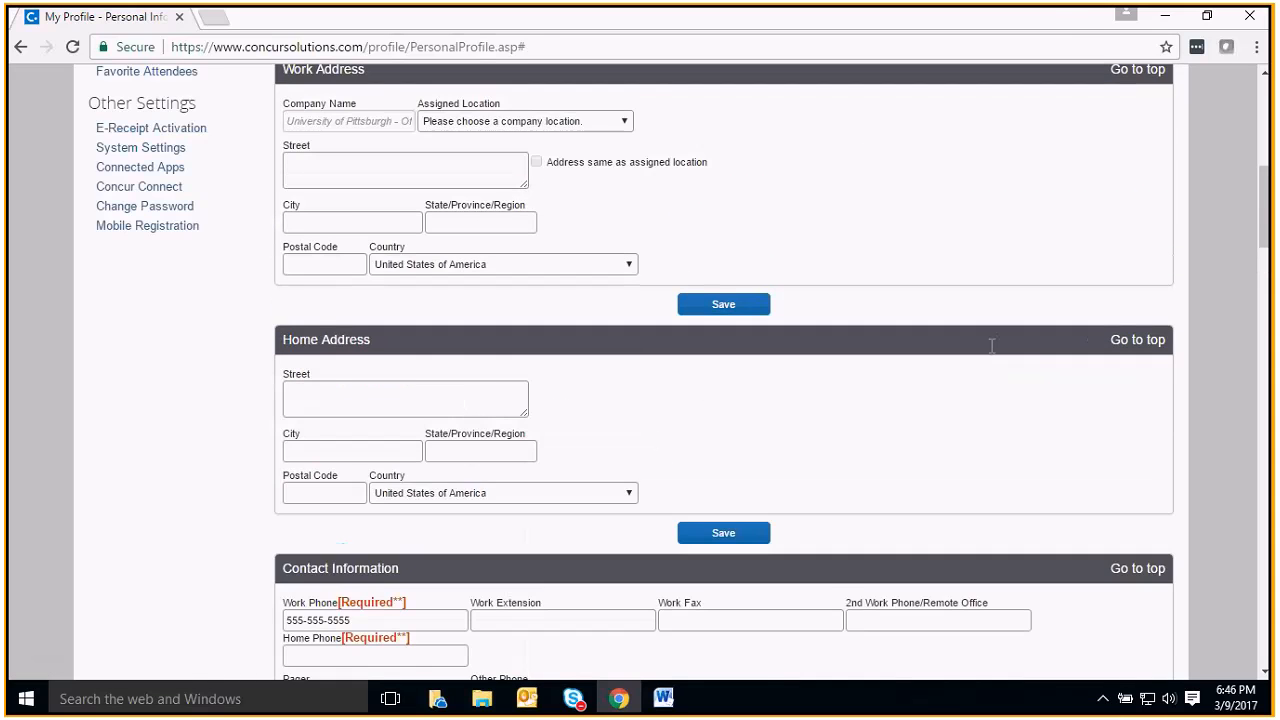
scroll(554, 608, "up", 4)
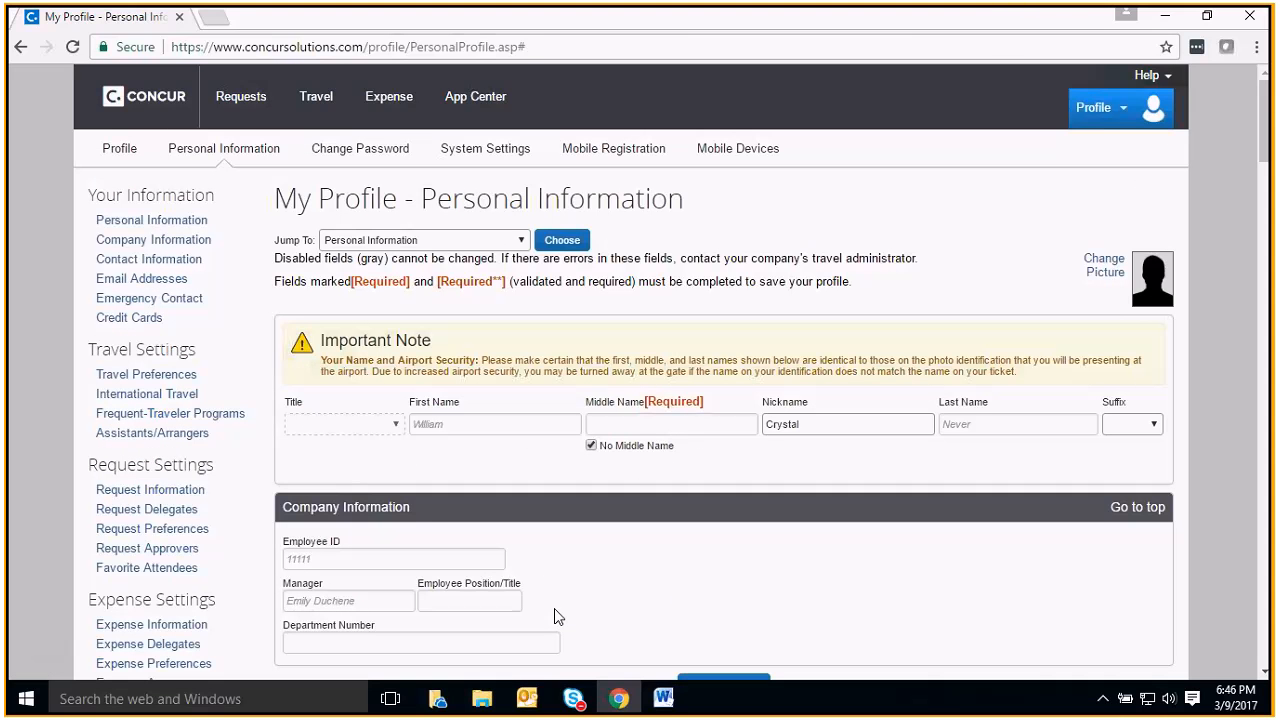
scroll(575, 427, "down", 2)
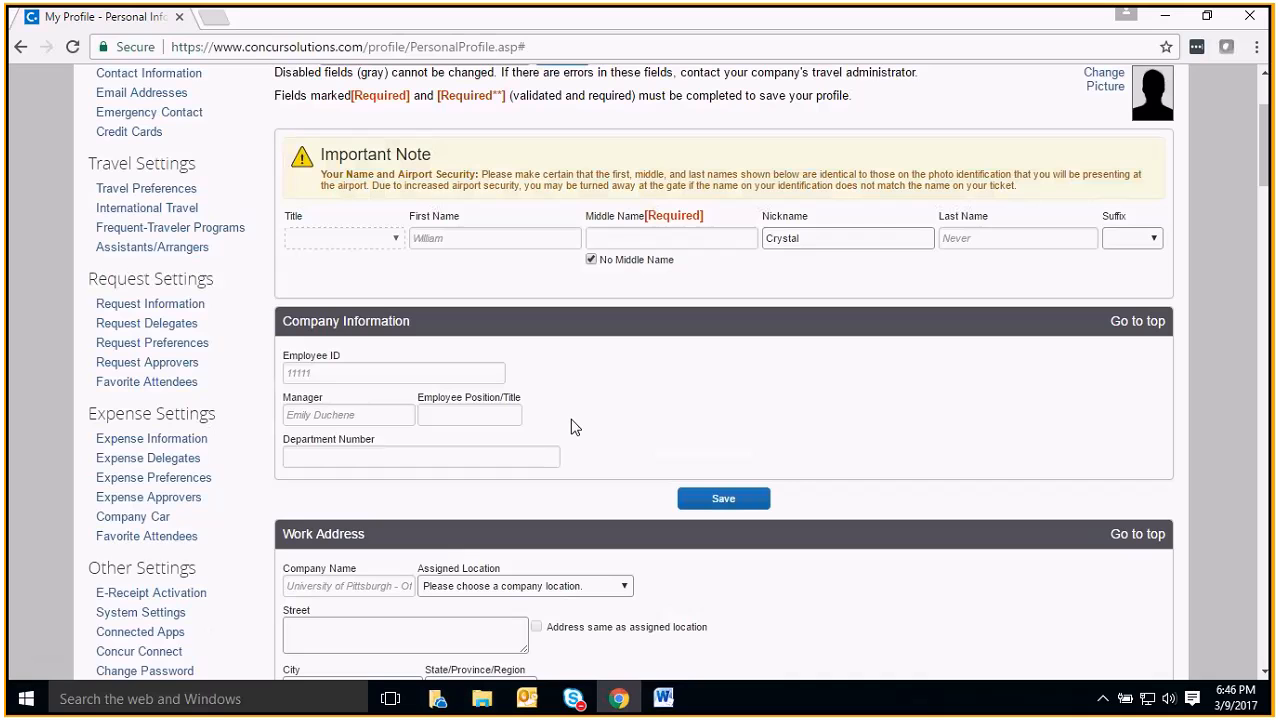
left_click(177, 325)
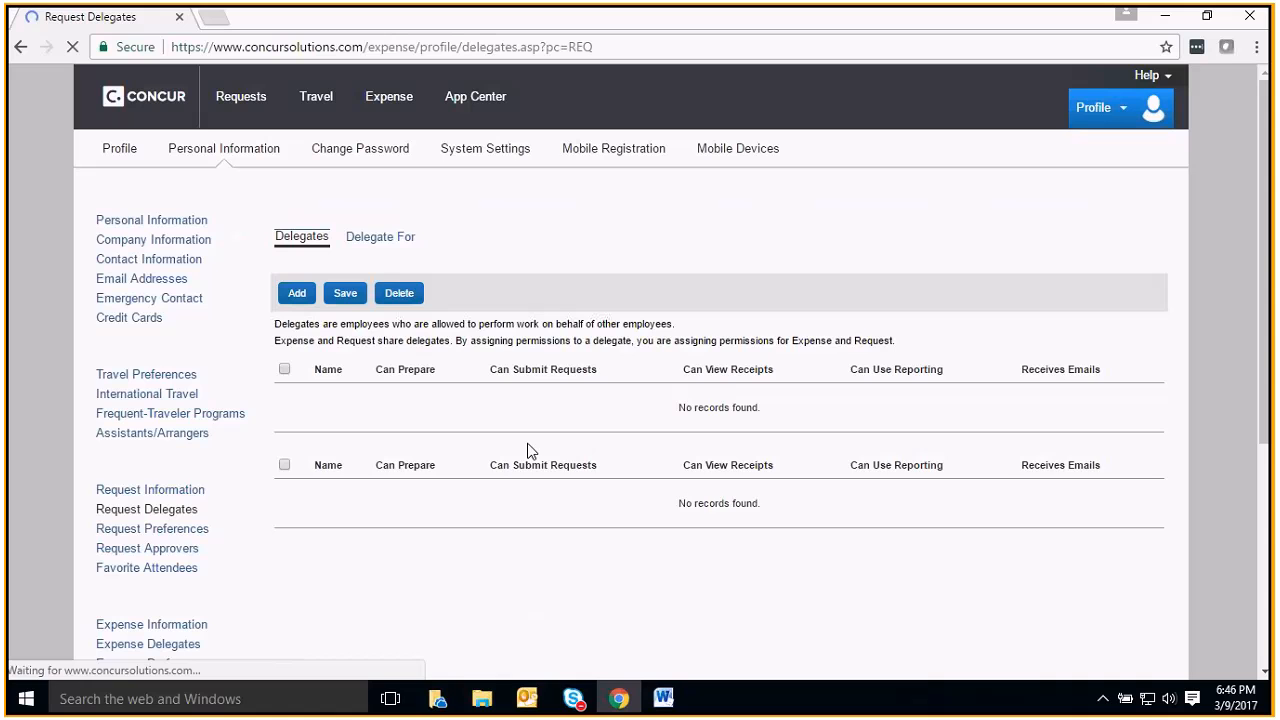
left_click(300, 293)
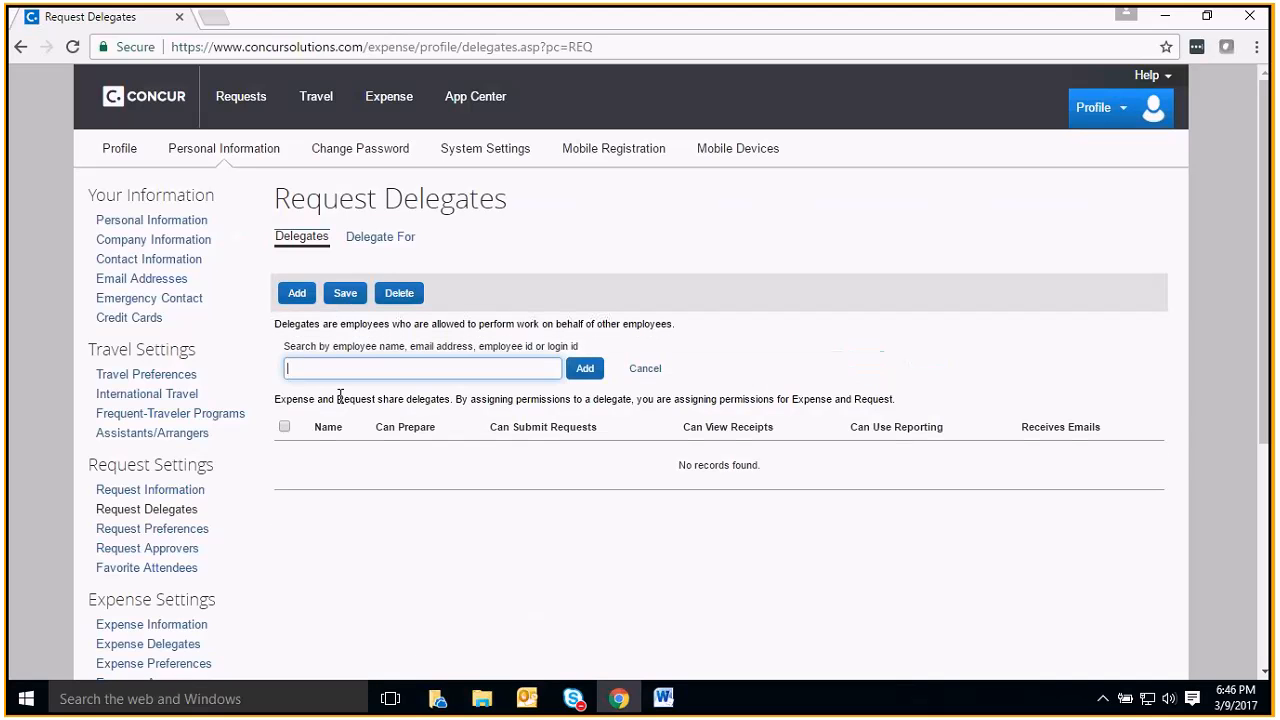